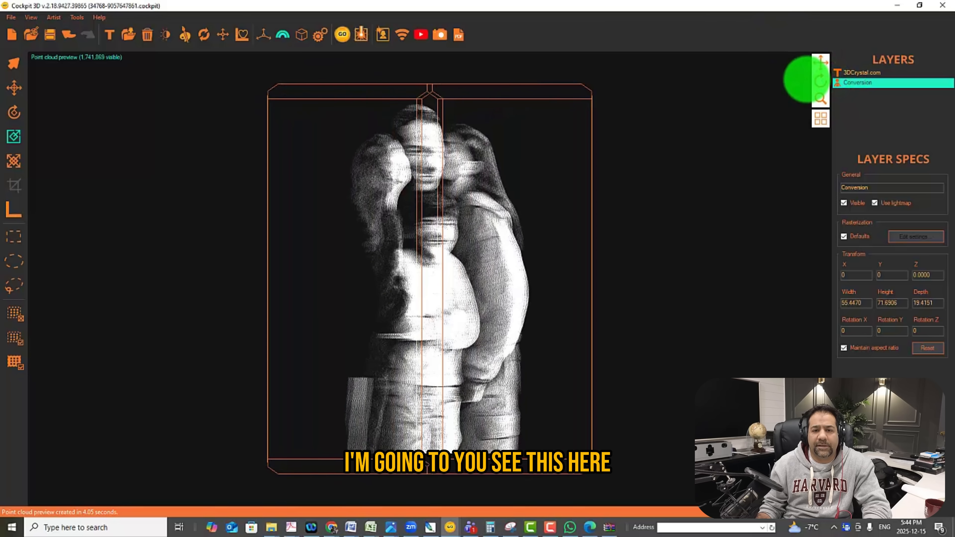
# Review the default geometry rasterizer settings for the active 3D small settings type and save them
pyautogui.moveTo(820, 81); pyautogui.dragTo(823, 84)
pyautogui.click(444, 162)
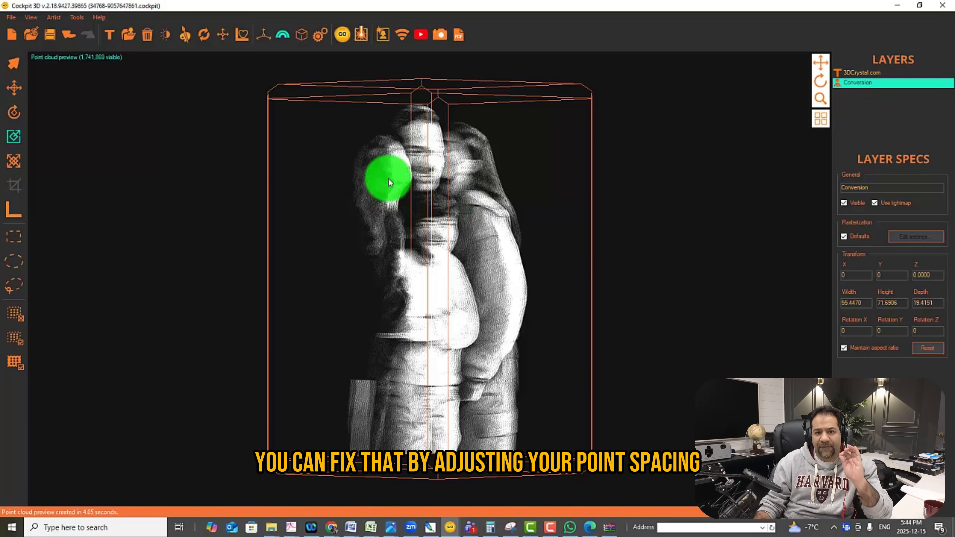
pyautogui.click(324, 38)
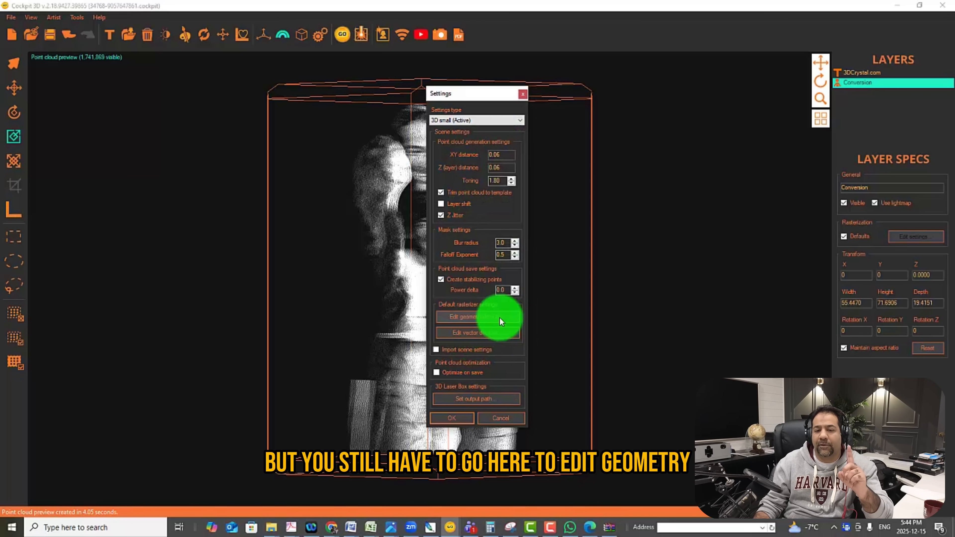
pyautogui.click(472, 317)
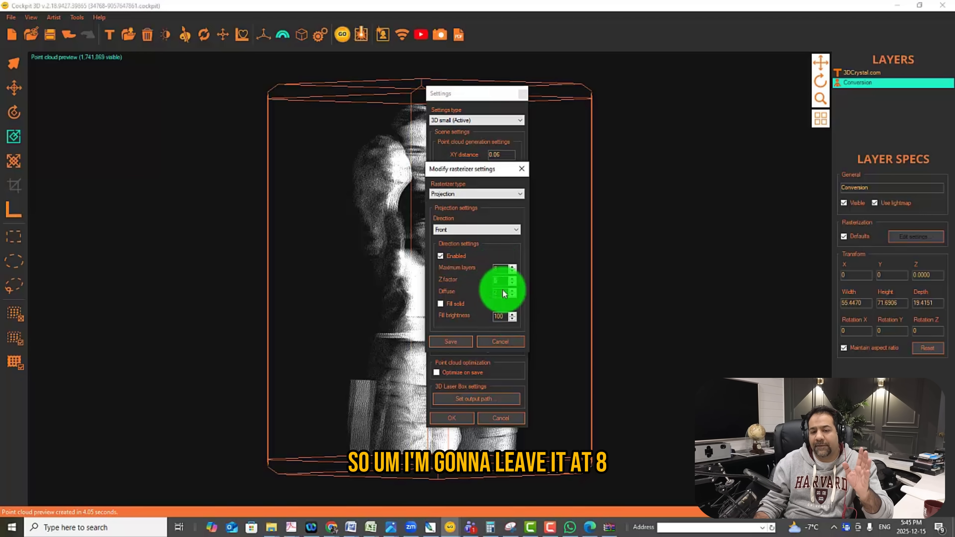
pyautogui.click(464, 340)
# Try a Z layer distance of 0.20 and check the Z factor in the geometry defaults without saving them
pyautogui.click(503, 168)
pyautogui.moveTo(503, 168); pyautogui.dragTo(493, 168)
pyautogui.write('20')
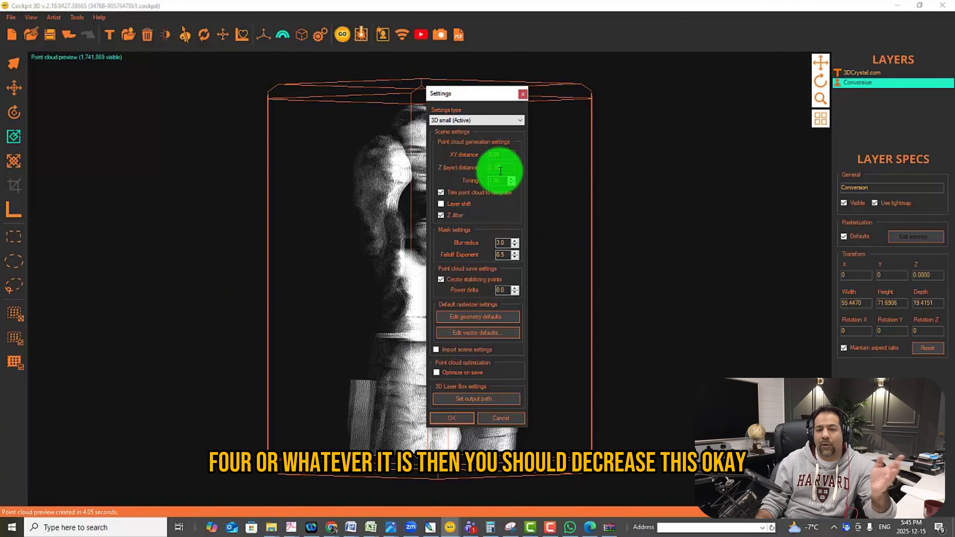
pyautogui.click(485, 317)
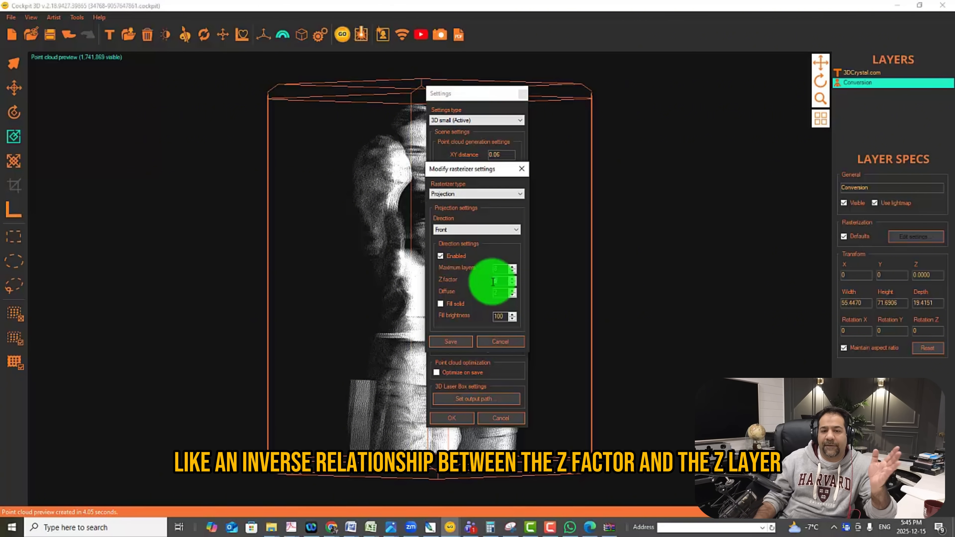
pyautogui.click(506, 342)
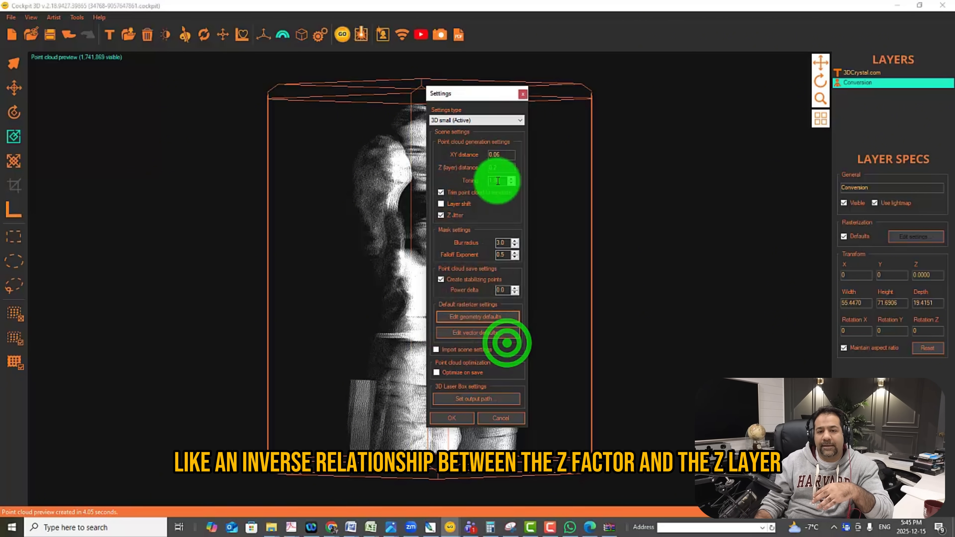
# Set the Z layer distance for point cloud generation to 0.06
pyautogui.click(501, 169)
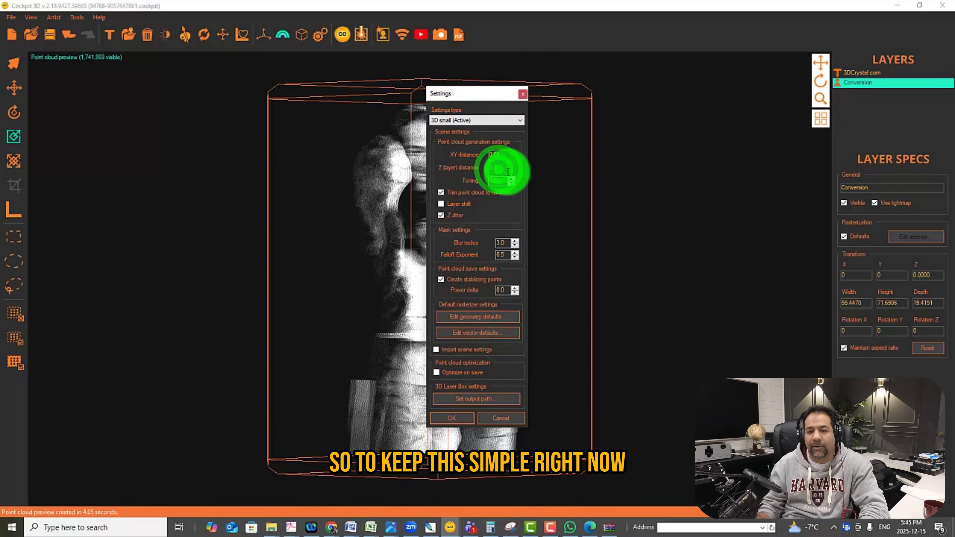
pyautogui.press('BackSpace')
pyautogui.press('BackSpace')
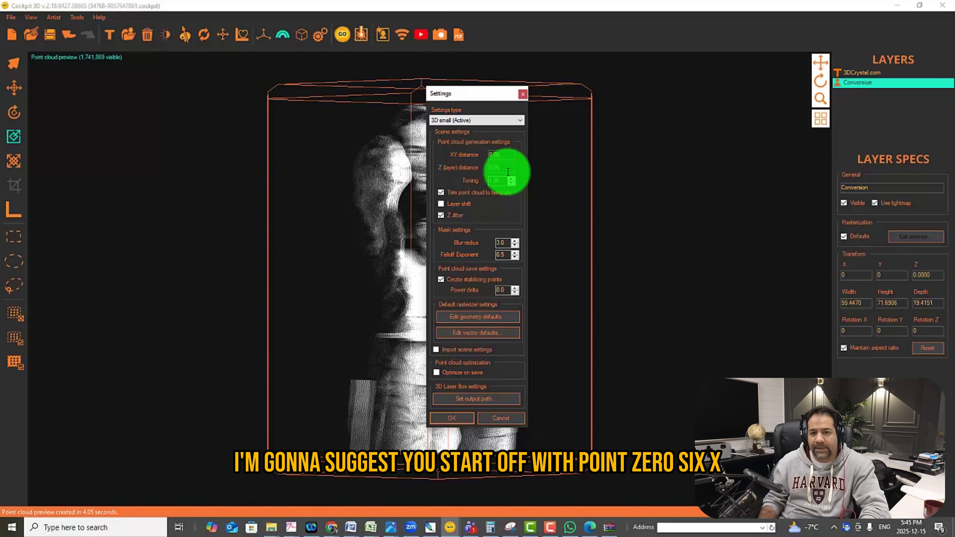
pyautogui.click(505, 157)
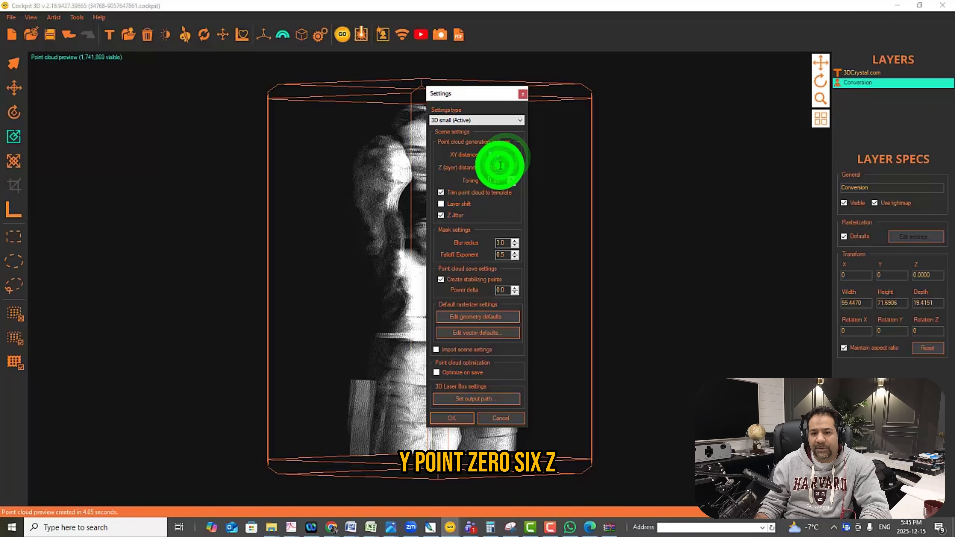
# Save the geometry defaults and the point cloud settings, and regenerate the point cloud preview
pyautogui.click(476, 317)
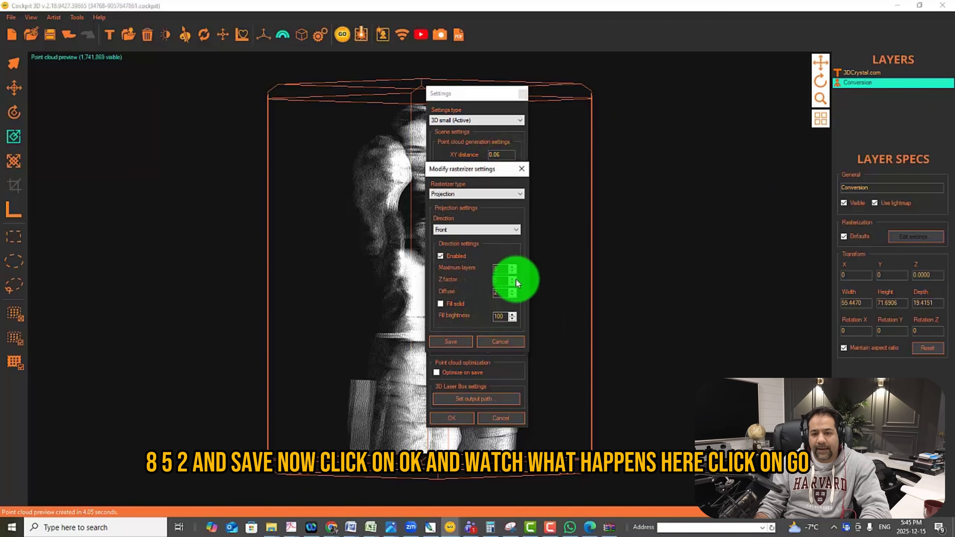
pyautogui.click(456, 340)
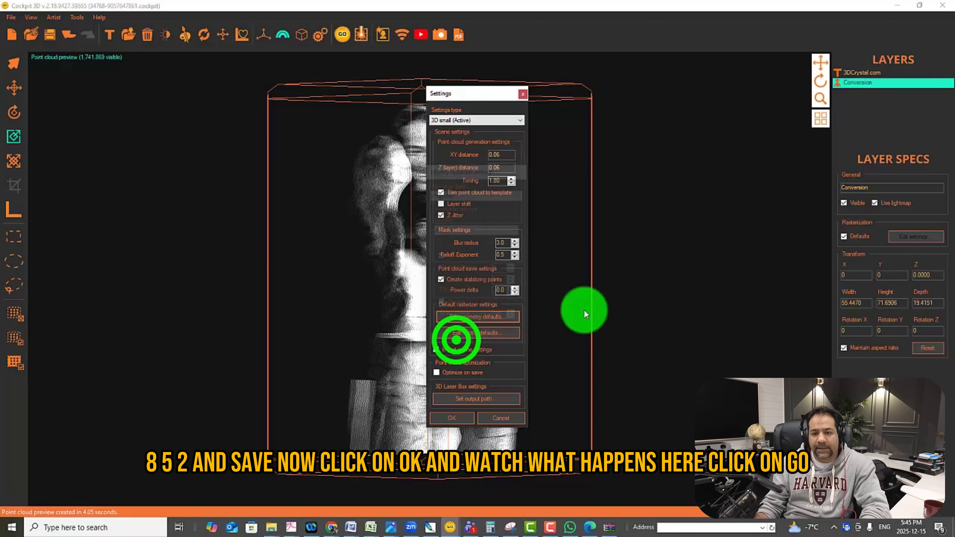
pyautogui.click(462, 417)
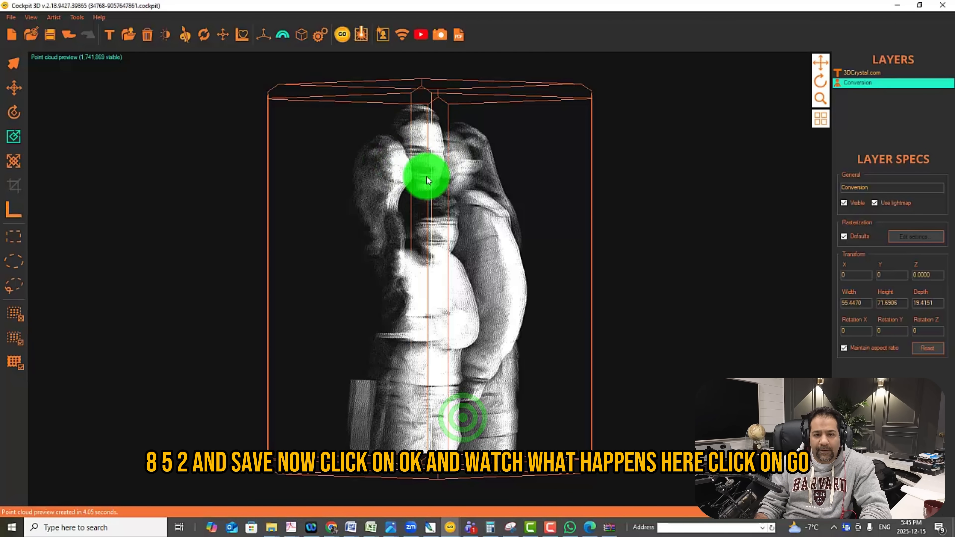
pyautogui.click(346, 35)
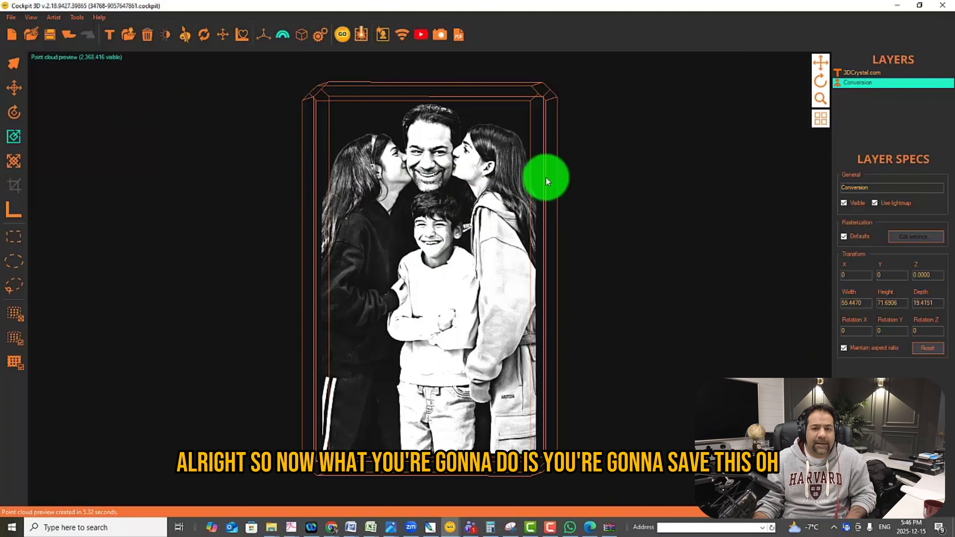
# Check the crystal template's height in its size settings and close them without changes
pyautogui.click(305, 36)
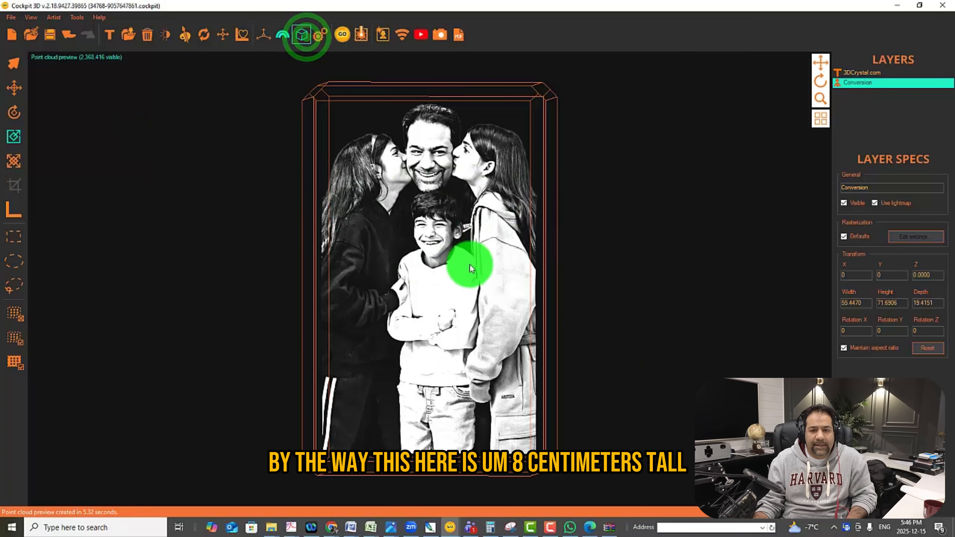
pyautogui.doubleClick(476, 232)
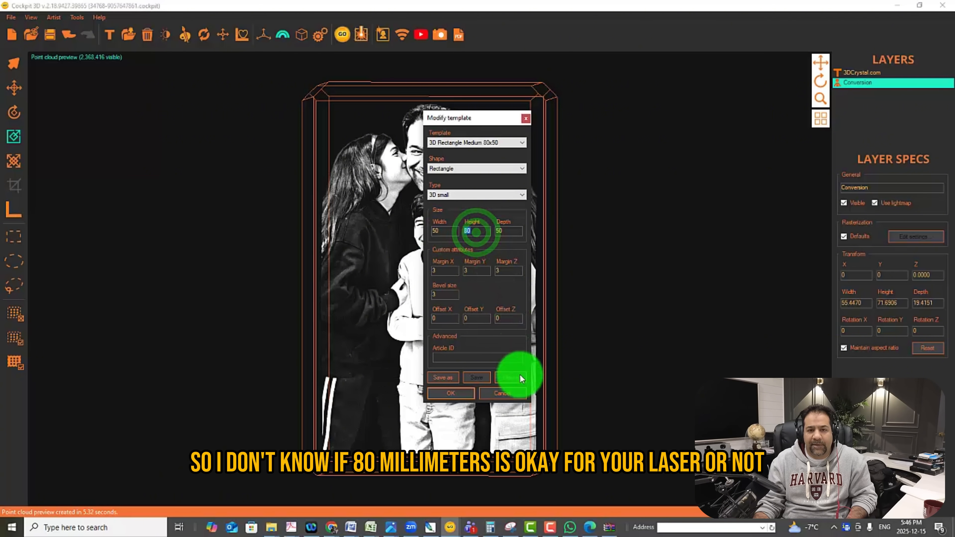
pyautogui.click(509, 391)
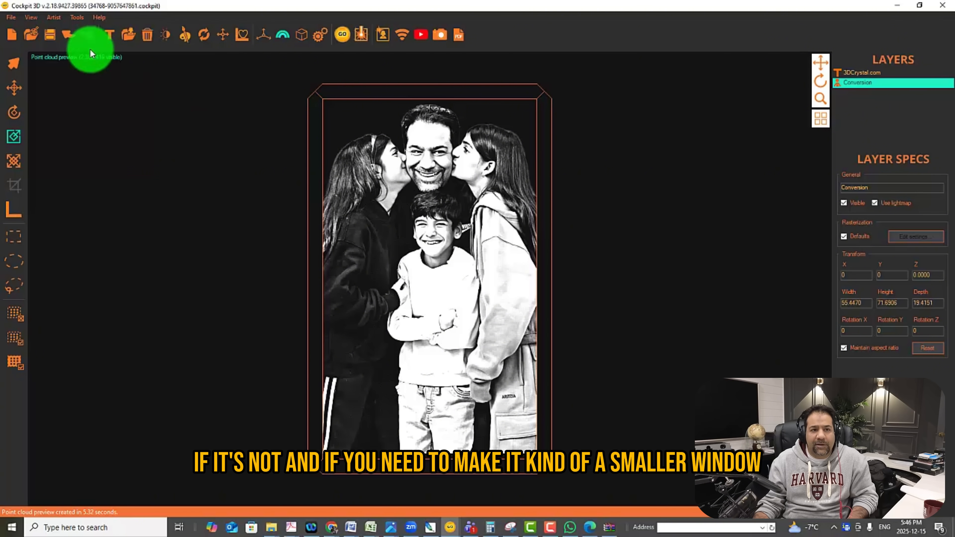
# Set the crystal template's Margin Y to 10
pyautogui.click(300, 35)
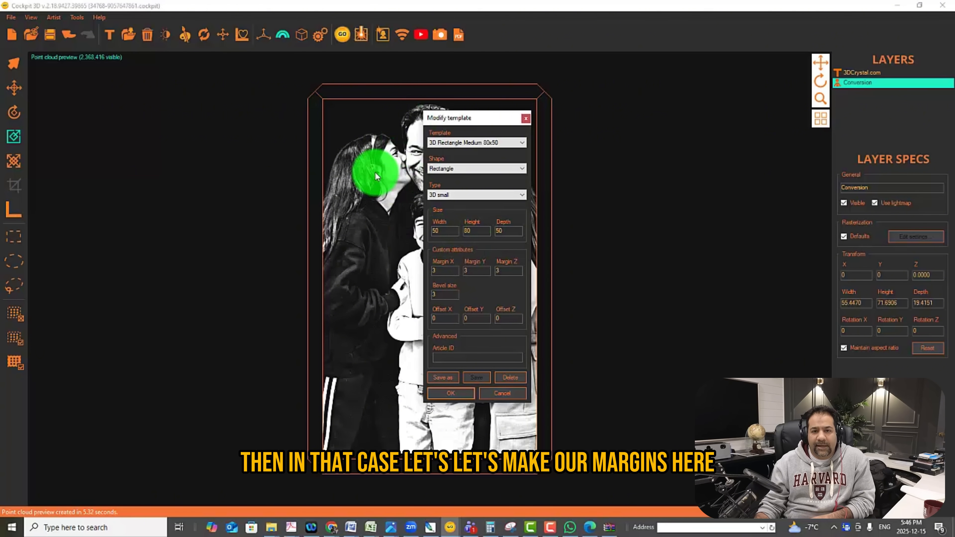
pyautogui.click(476, 271)
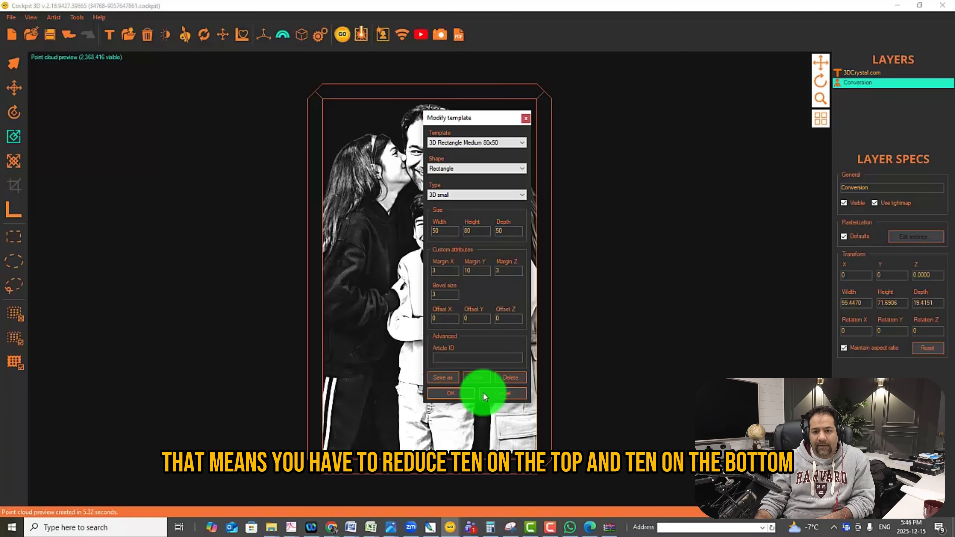
pyautogui.click(465, 394)
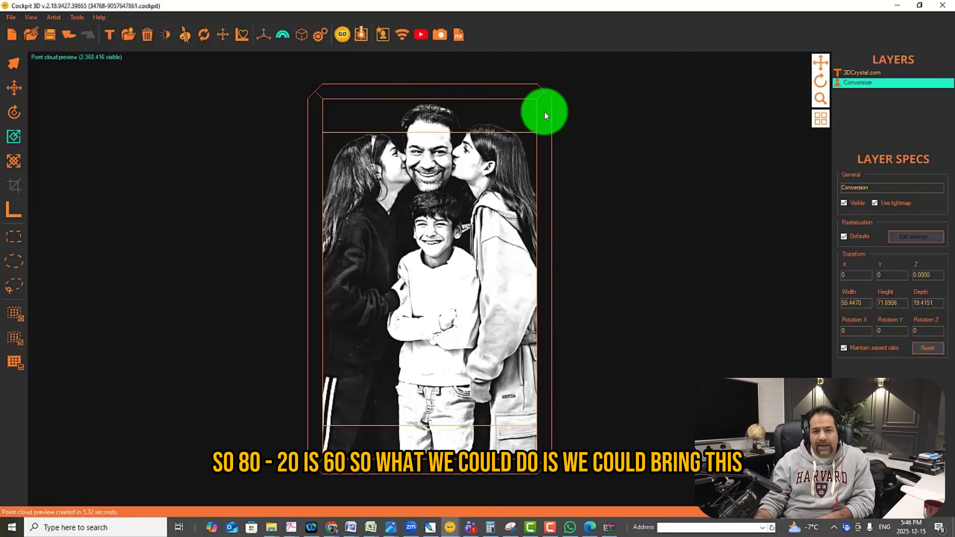
# Move the Conversion layer down to about Y -6.02 so its upper edge meets the new margin line
pyautogui.click(77, 60)
pyautogui.click(853, 72)
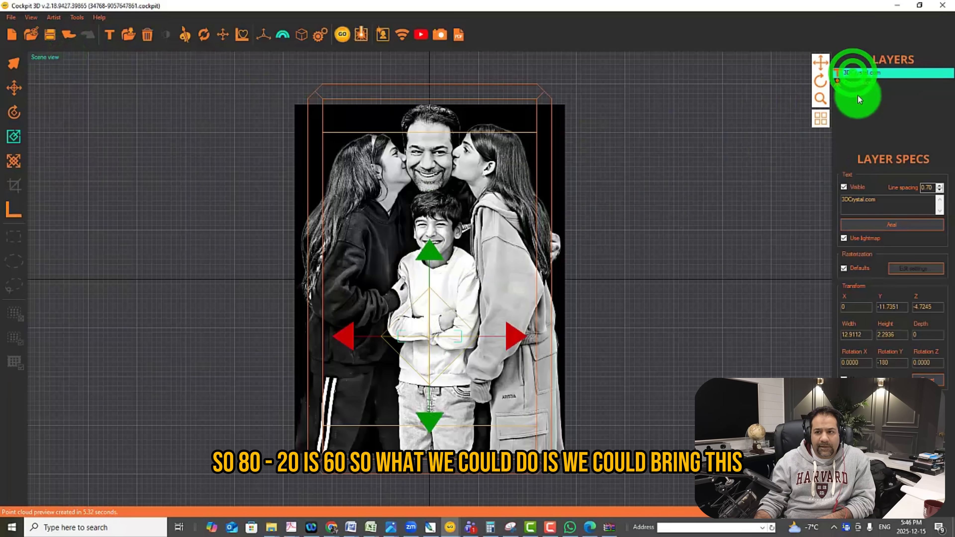
pyautogui.click(857, 82)
pyautogui.click(13, 87)
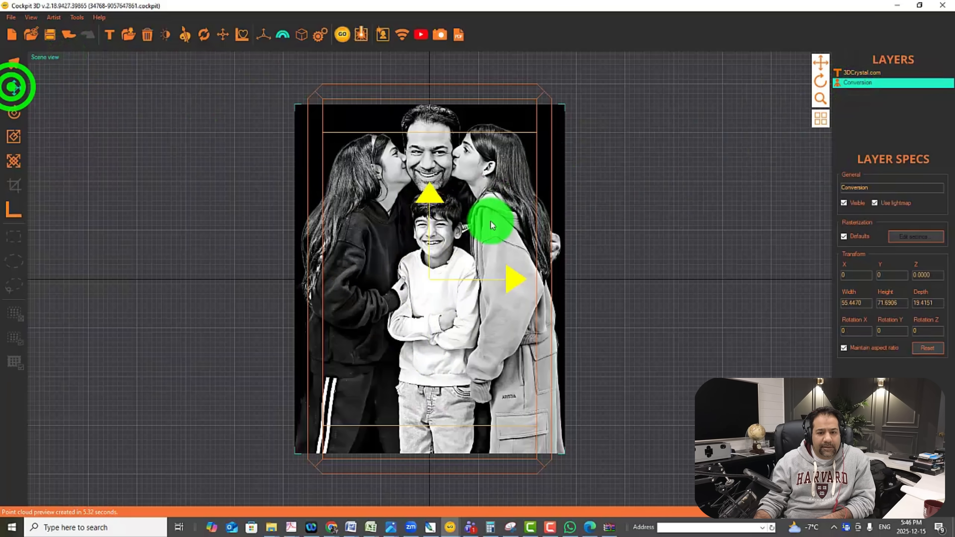
pyautogui.moveTo(428, 204); pyautogui.dragTo(427, 240)
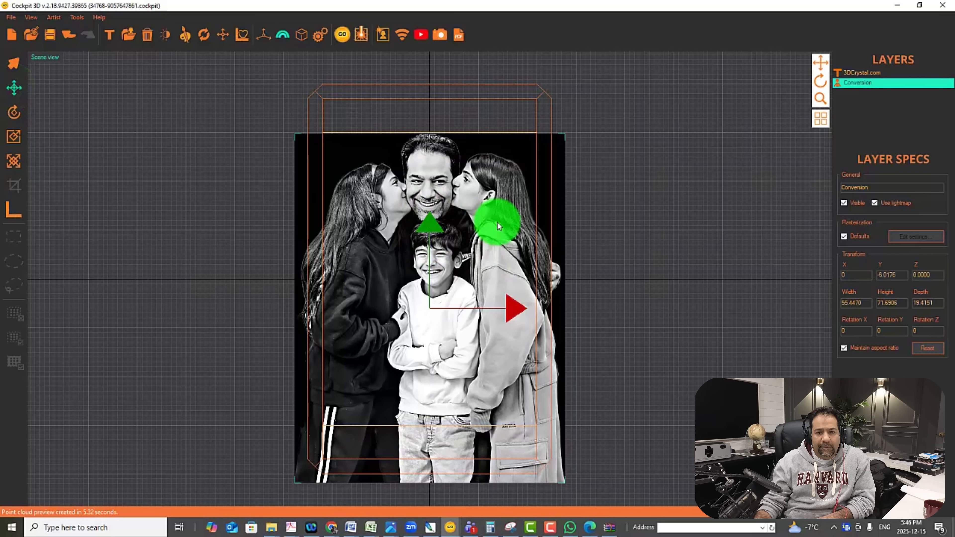
# Regenerate the point cloud preview and check the DXF point cloud export dialog without saving a file
pyautogui.click(339, 36)
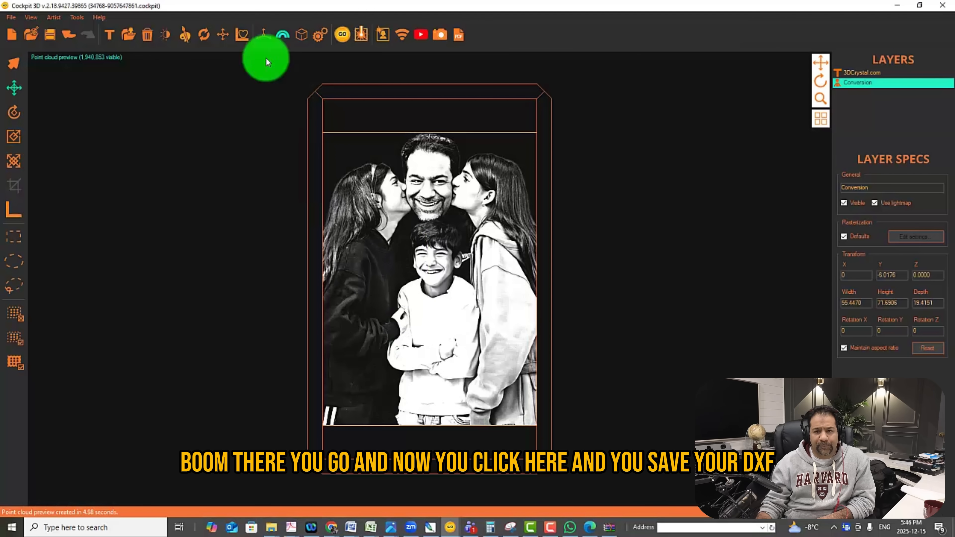
pyautogui.click(360, 35)
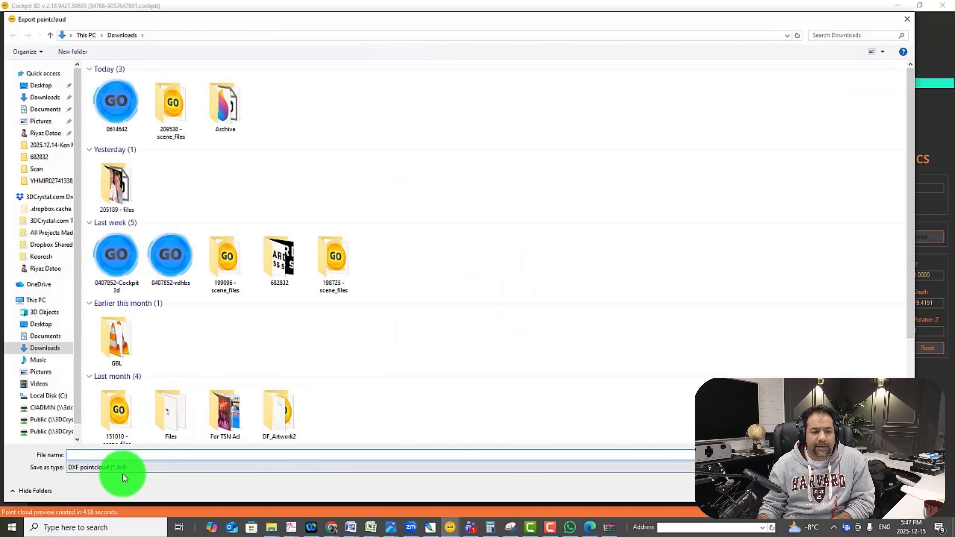
pyautogui.press('Escape')
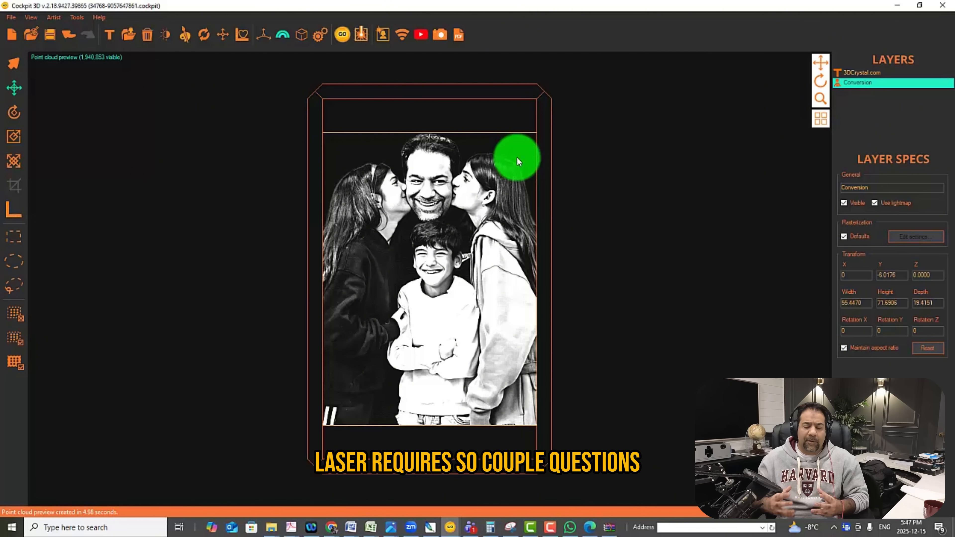
# Review the point spacing settings and the default geometry rasterizer values without changing them
pyautogui.click(320, 34)
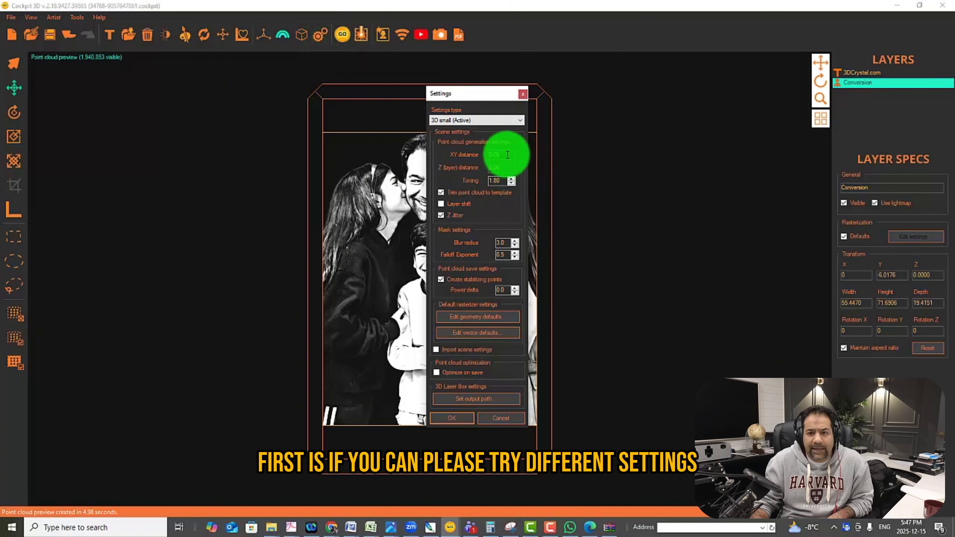
pyautogui.click(501, 316)
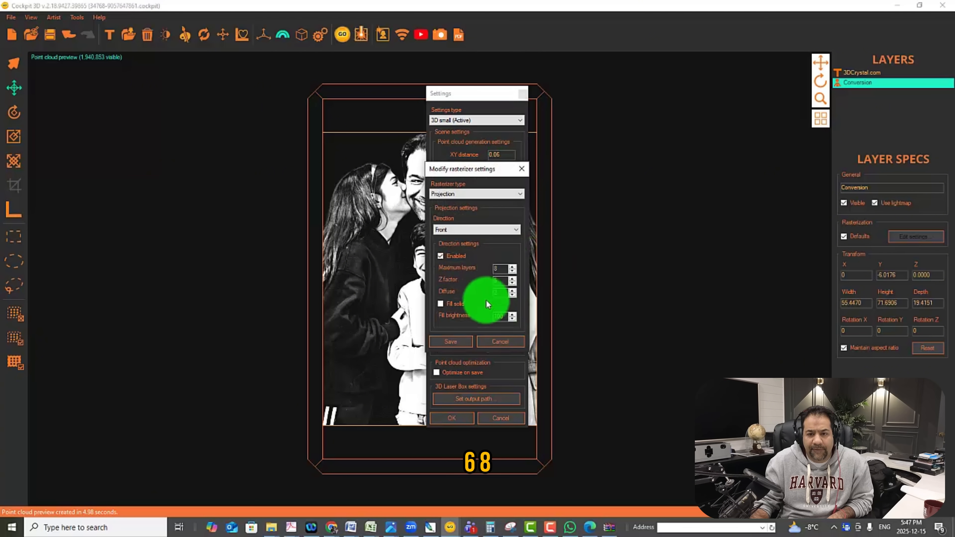
pyautogui.click(501, 341)
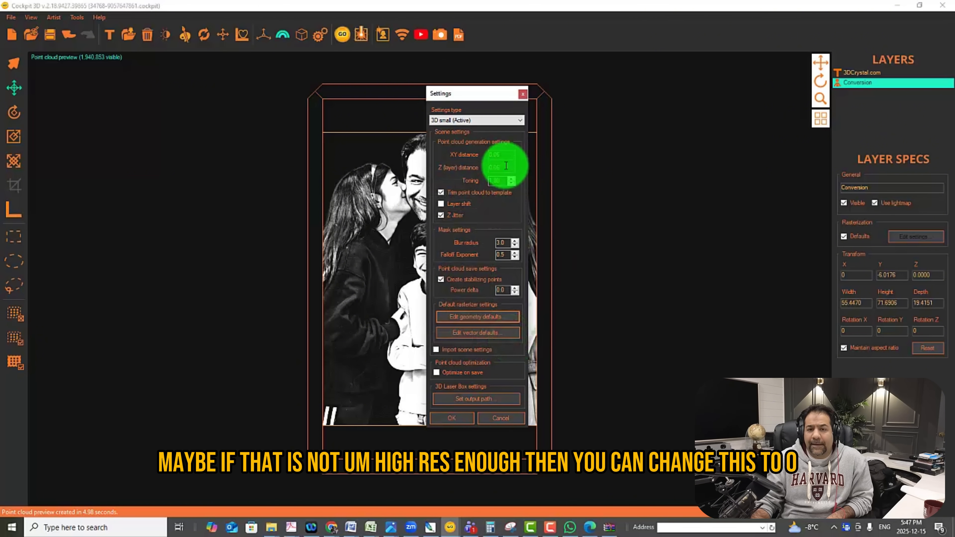
# Set the Z layer distance to 0.20 and regenerate the point cloud preview
pyautogui.doubleClick(504, 157)
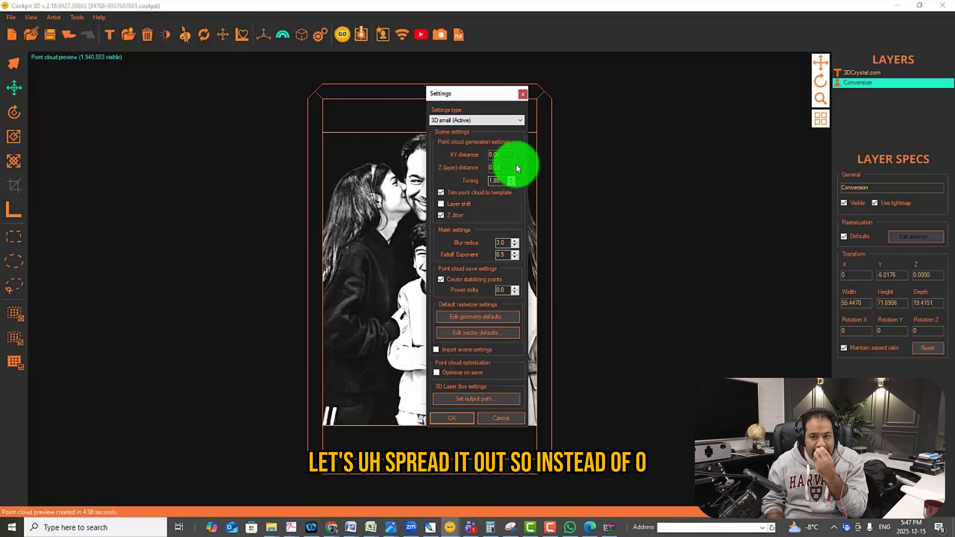
pyautogui.press('BackSpace')
pyautogui.press('BackSpace')
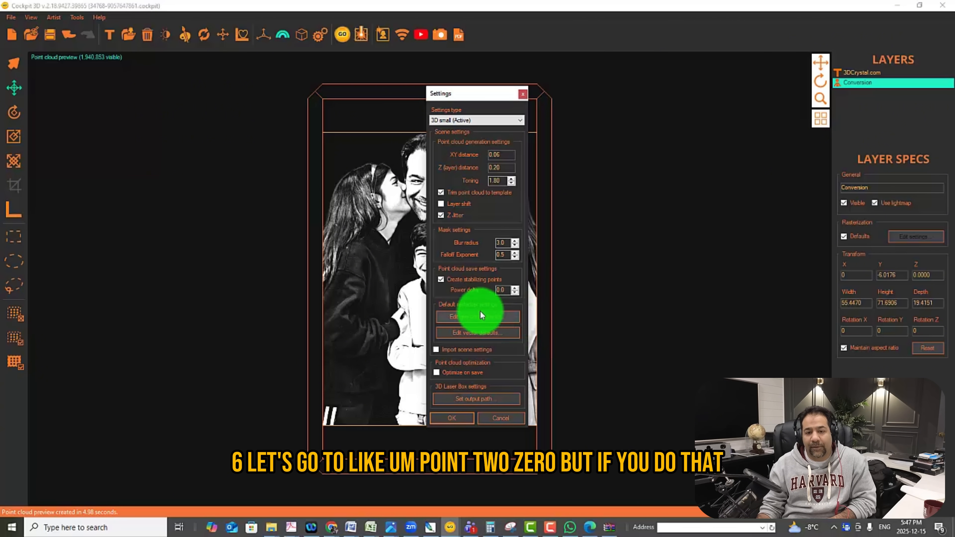
pyautogui.click(469, 317)
pyautogui.click(505, 334)
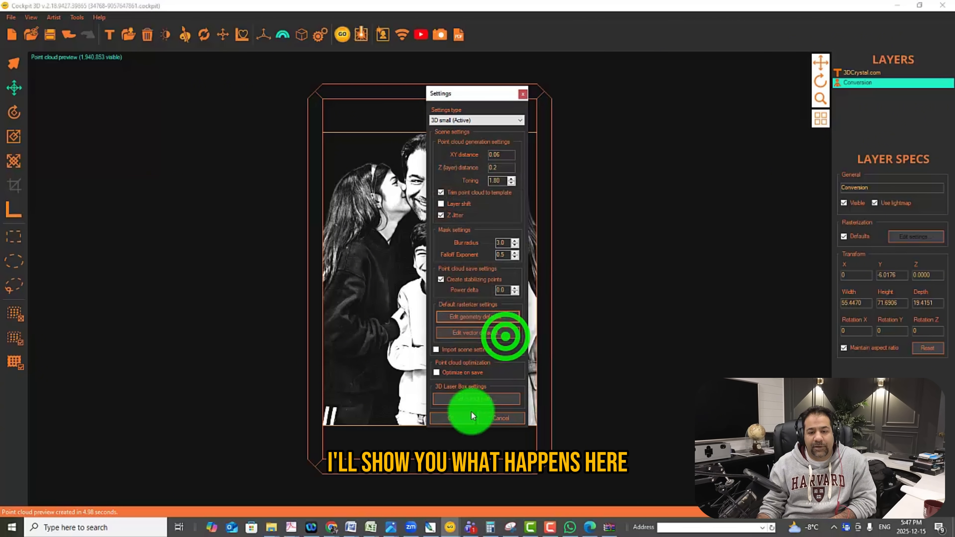
pyautogui.click(464, 417)
pyautogui.moveTo(823, 81); pyautogui.dragTo(852, 83)
pyautogui.click(343, 37)
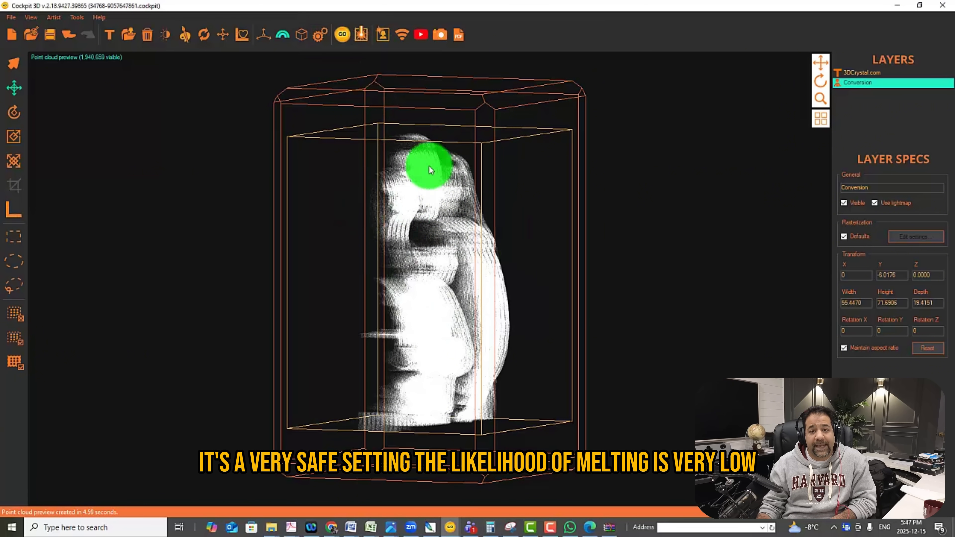
# Decrease the Z factor in the default geometry rasterizer settings and regenerate the point cloud preview
pyautogui.click(320, 38)
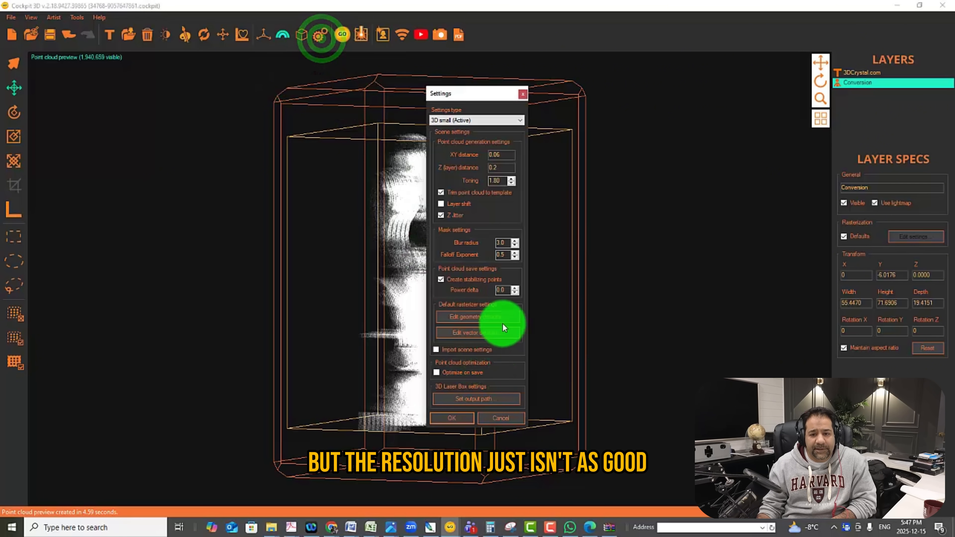
pyautogui.click(494, 315)
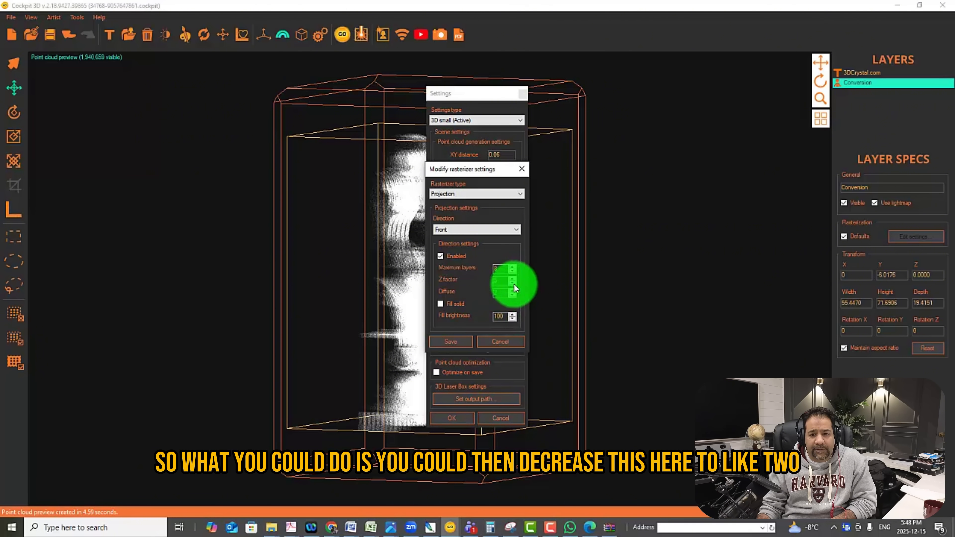
pyautogui.click(513, 283)
pyautogui.click(451, 341)
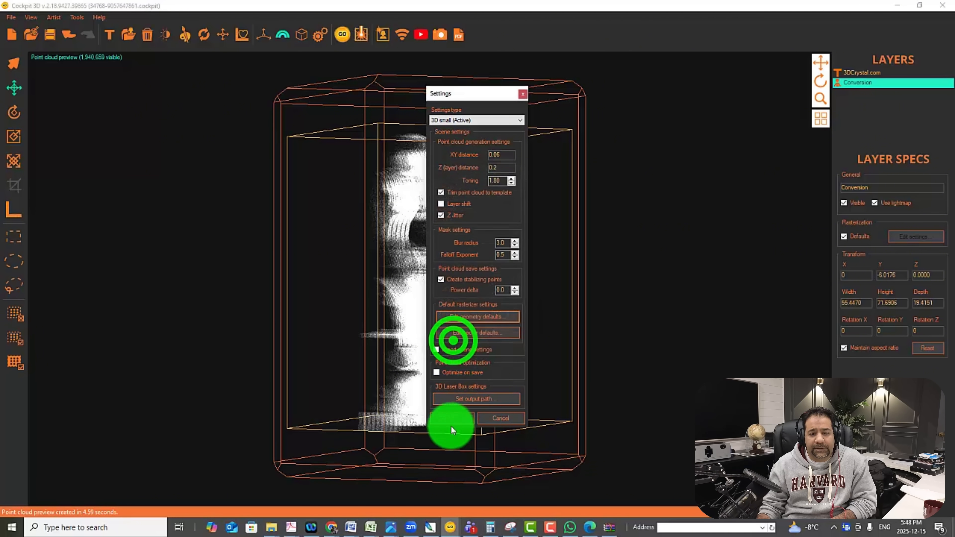
pyautogui.click(452, 418)
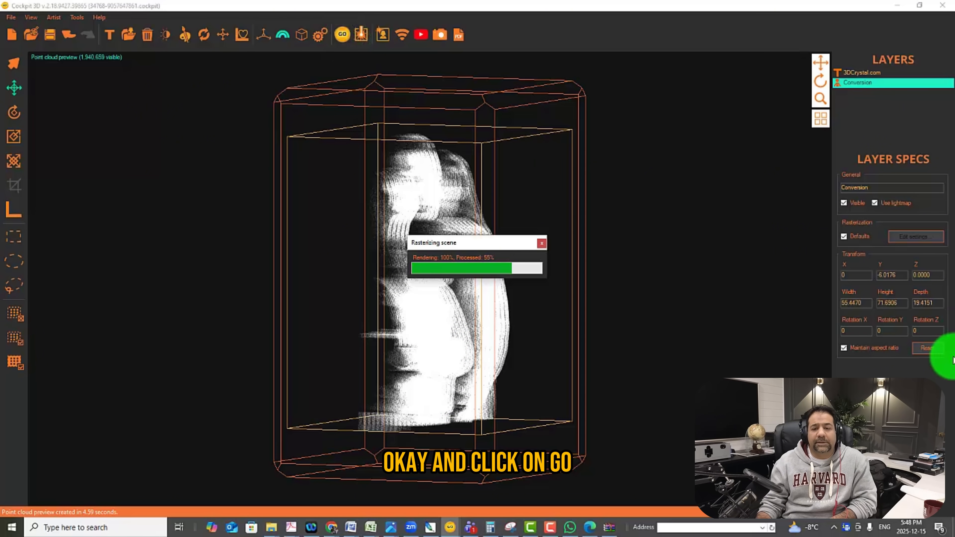